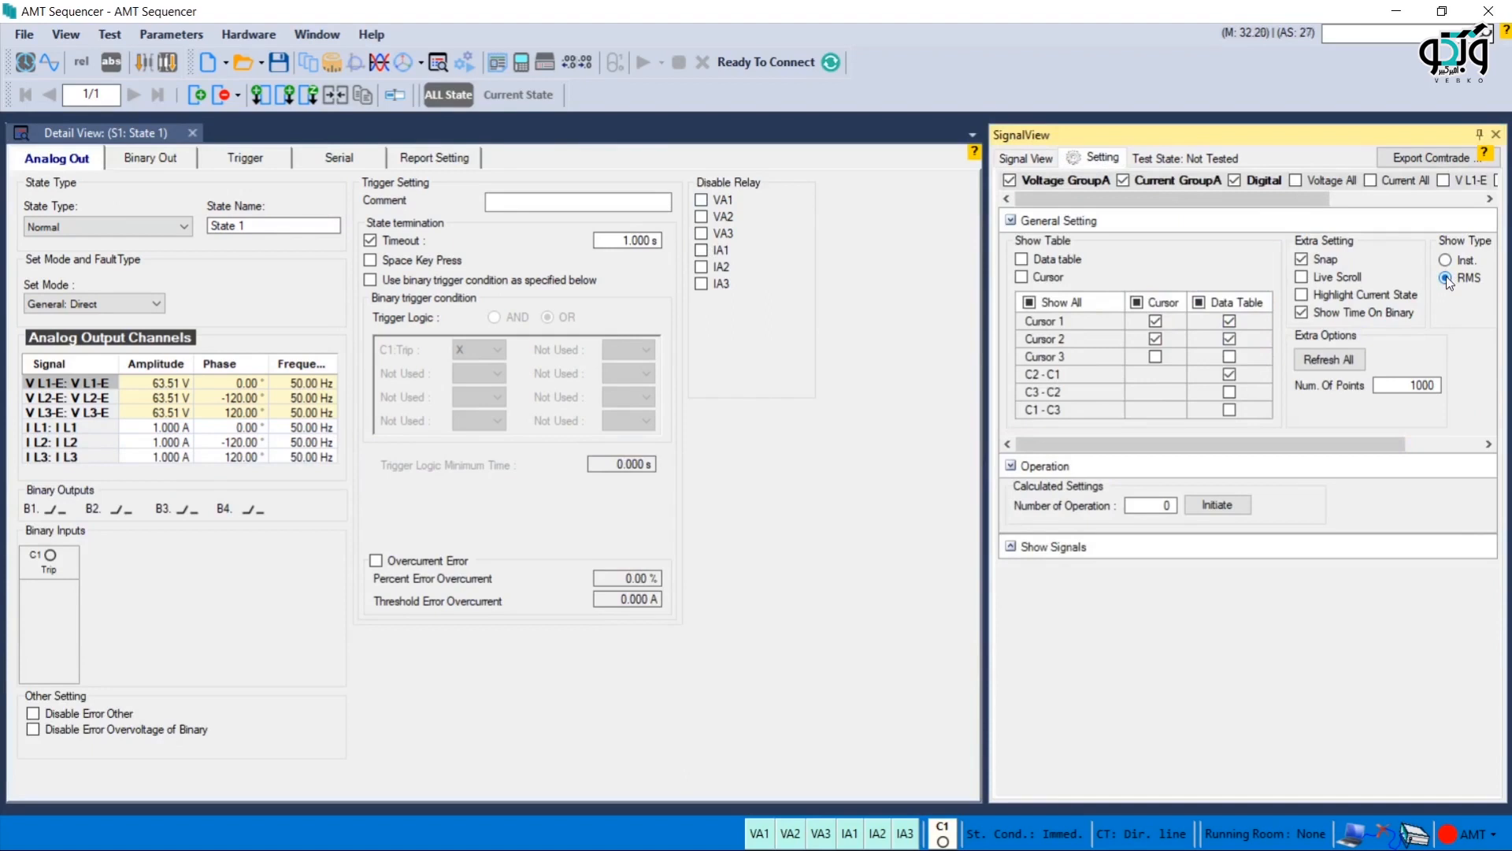
# Hide the Digital signals from the signal plots and thicken the curves in the voltage plot
pyautogui.click(1233, 179)
pyautogui.click(1041, 160)
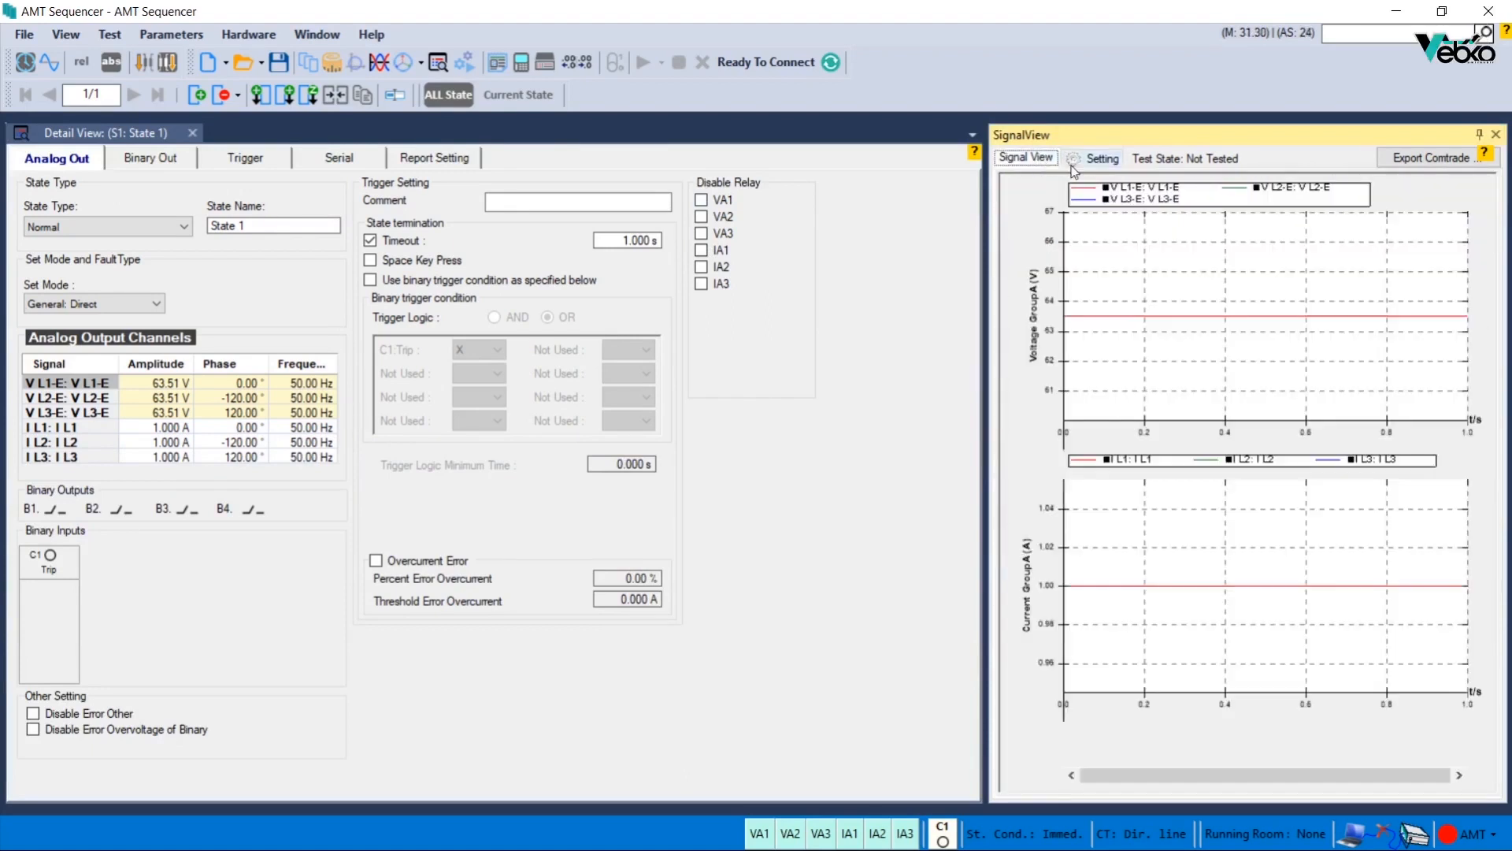
pyautogui.rightClick(1173, 226)
pyautogui.click(1386, 343)
# Change State 1 to a Step Ramp with start amplitudes of 5 V for V L1-E, 10 V for V L2-E and 15 V for V L3-E
pyautogui.click(183, 227)
pyautogui.click(180, 247)
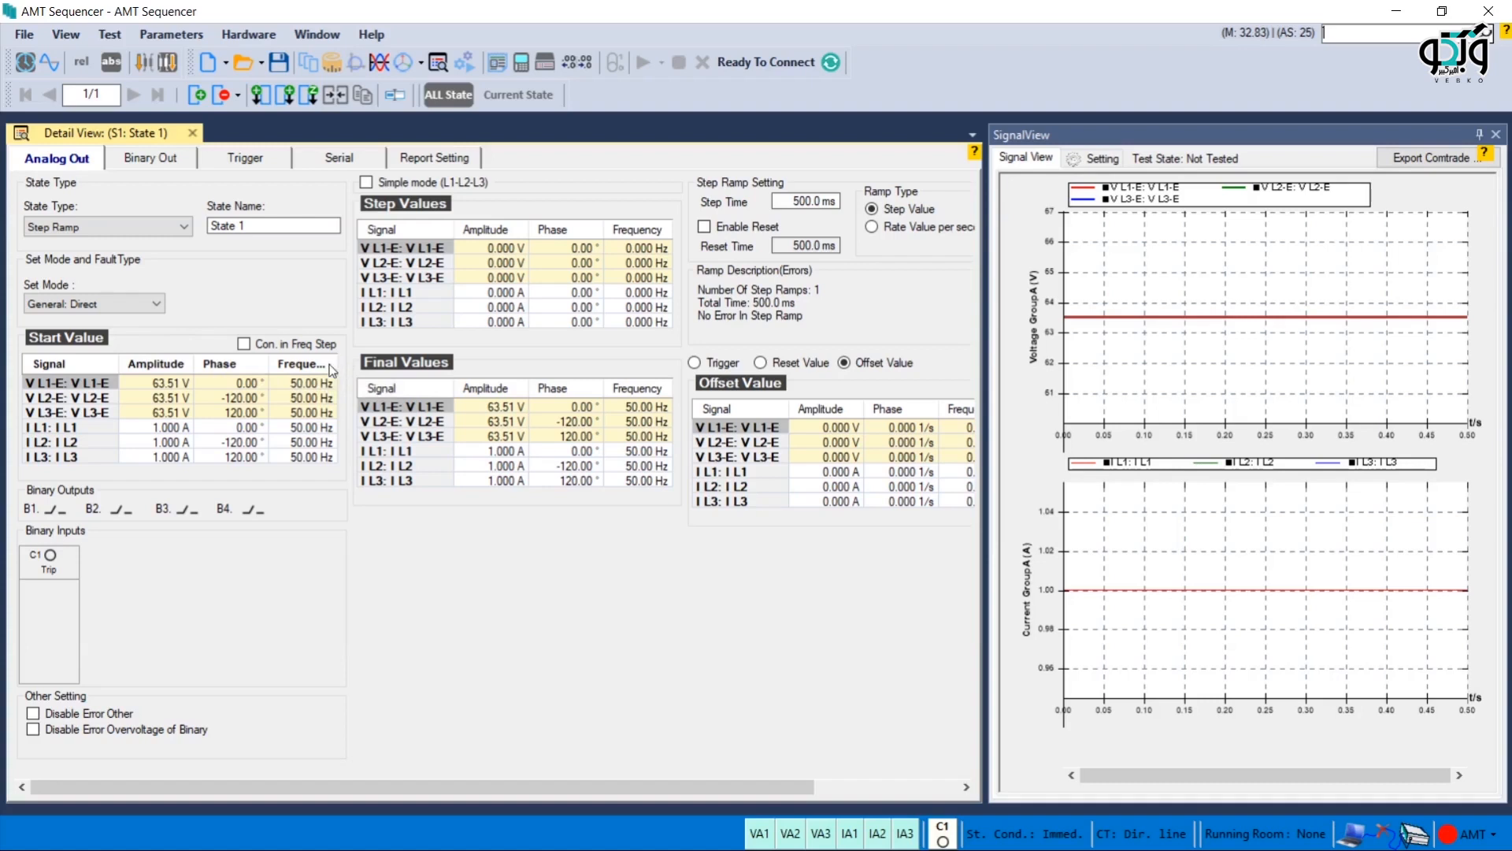
pyautogui.click(168, 384)
pyautogui.write('5')
pyautogui.press('Return')
pyautogui.write('10')
pyautogui.press('Return')
pyautogui.write('15')
pyautogui.press('Return')
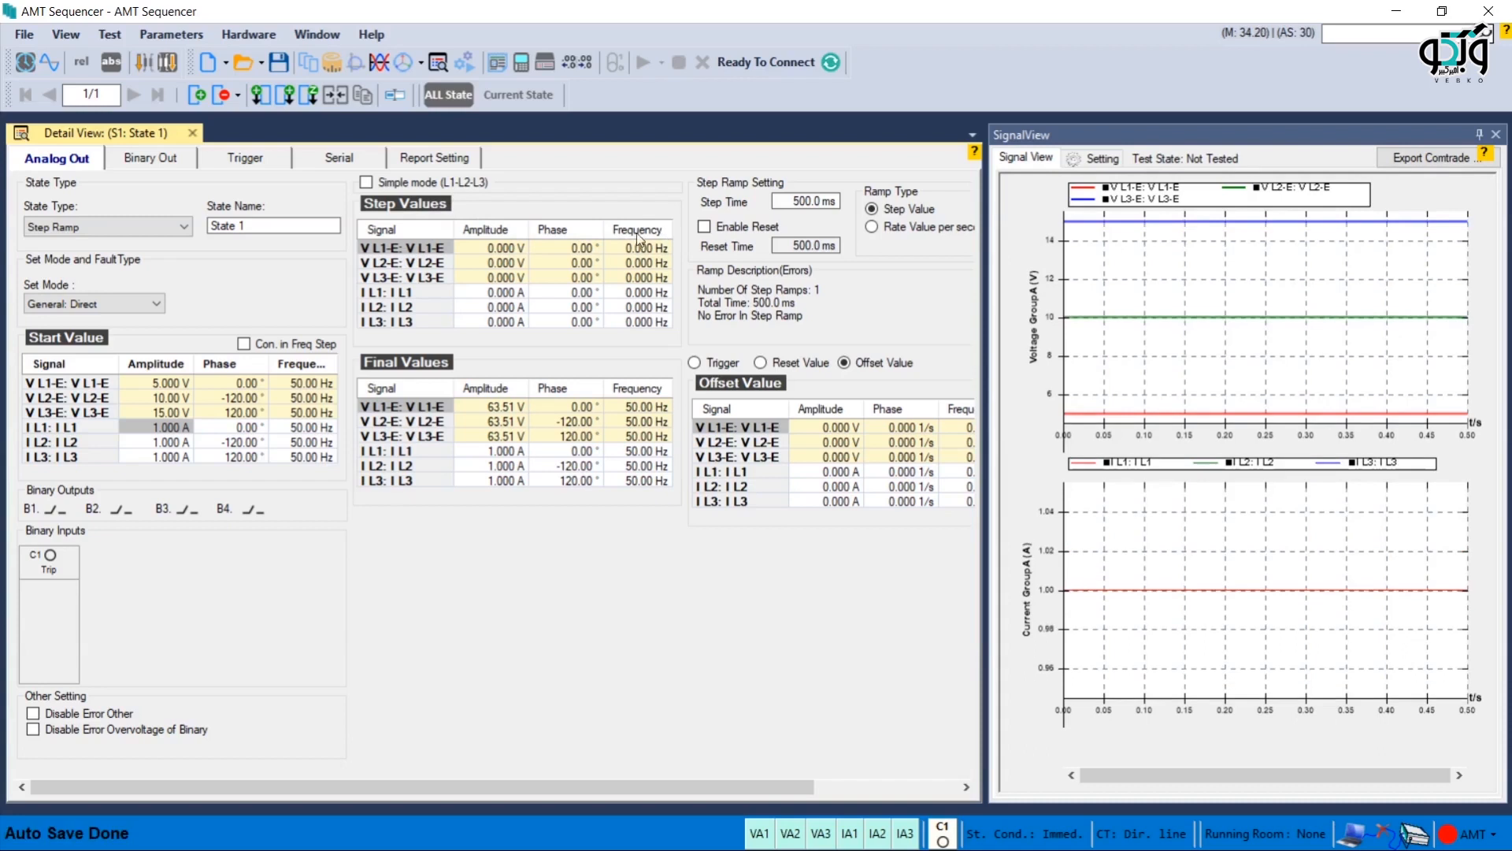
# Set the step amplitudes to 1 V for V L1-E, 2 V for V L2-E and 3 V for V L3-E
pyautogui.click(507, 247)
pyautogui.write('1')
pyautogui.press('Return')
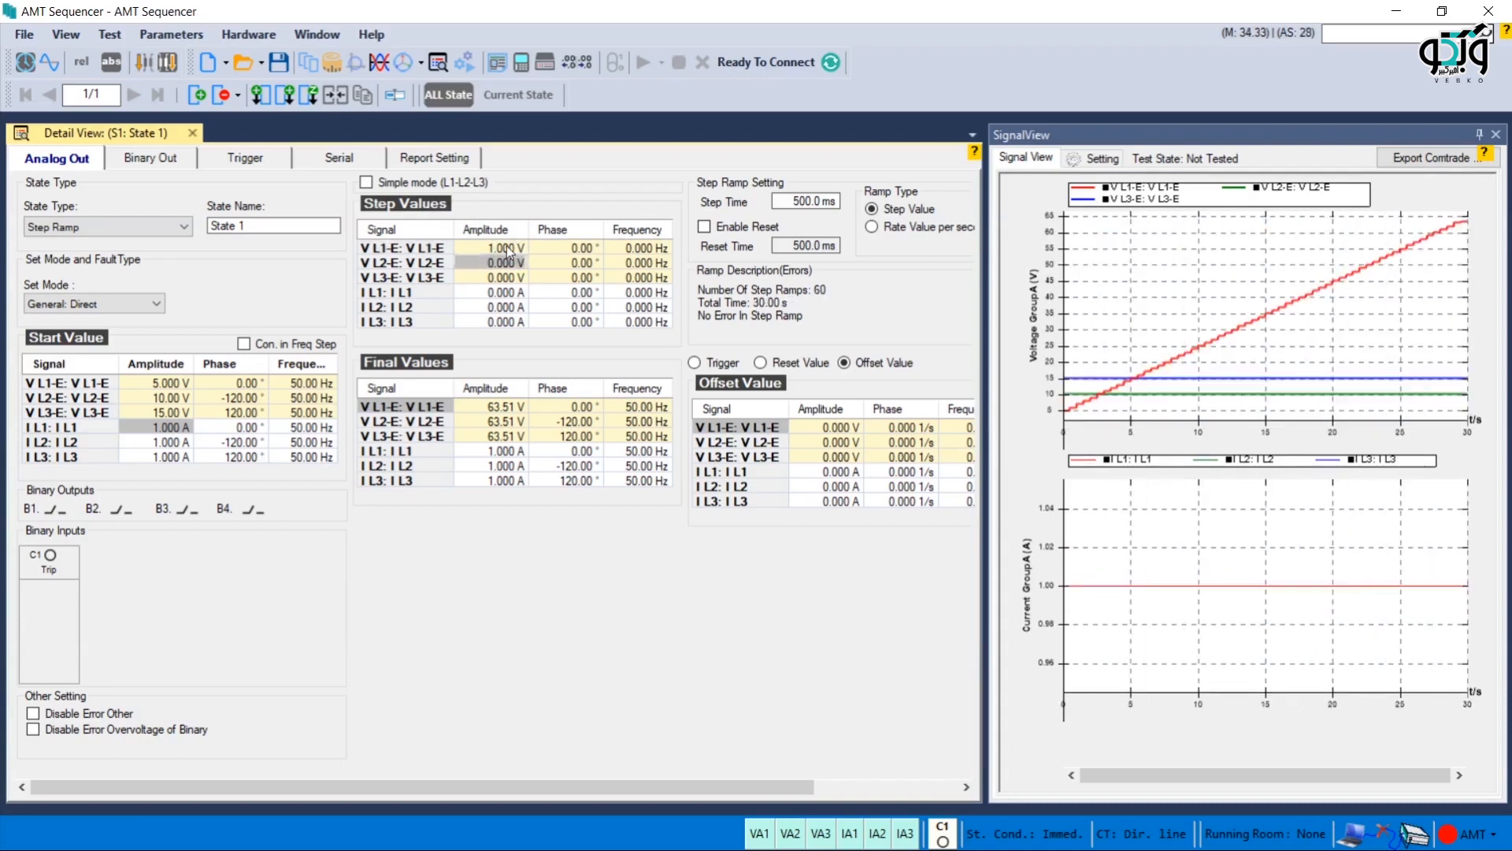
pyautogui.write('2')
pyautogui.press('Return')
pyautogui.write('3')
pyautogui.press('Return')
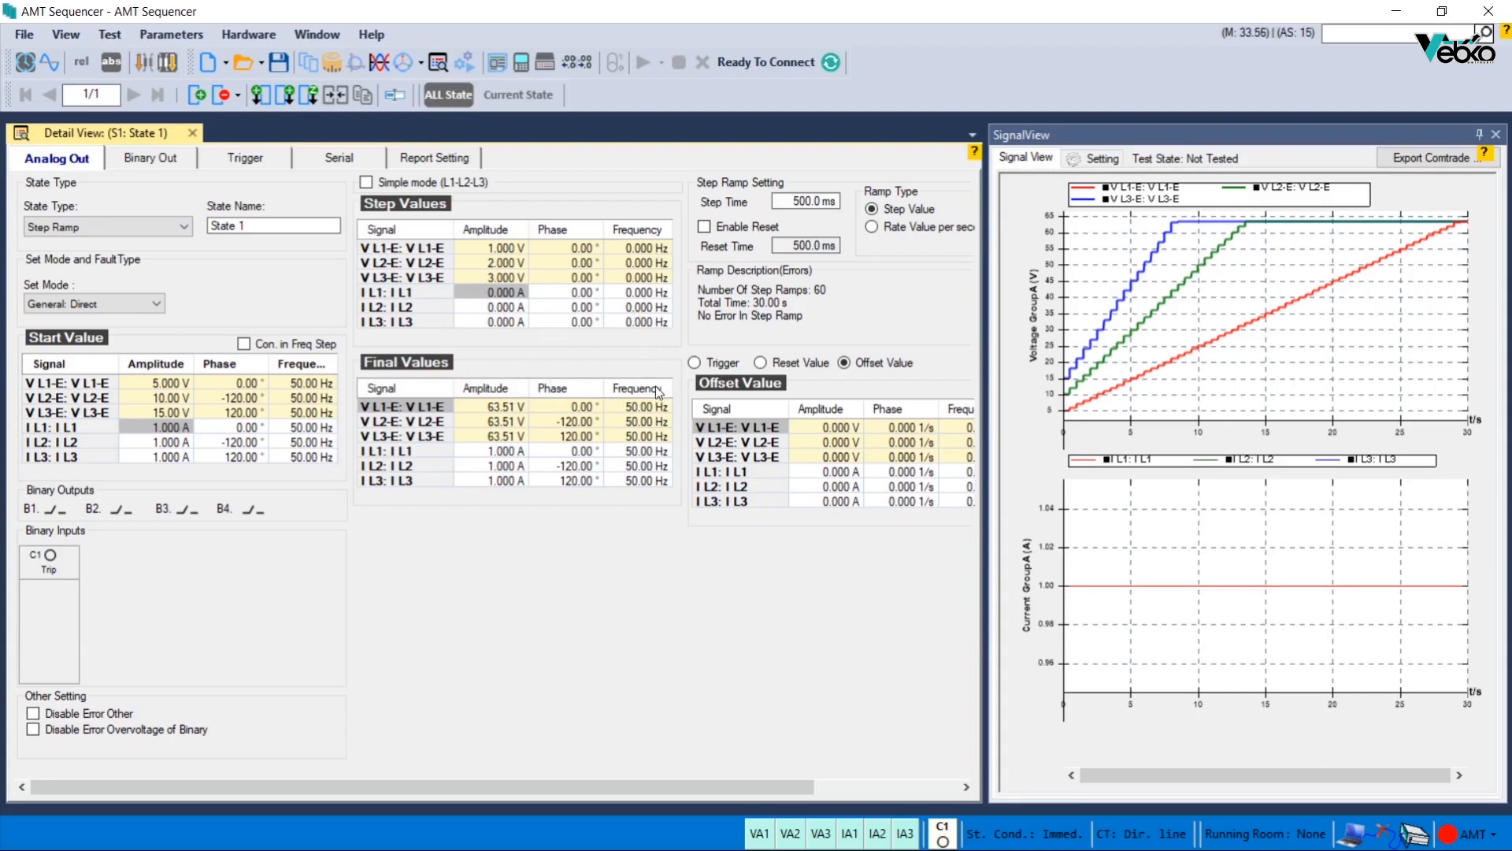
# Set the final amplitudes to 20 V for V L1-E, 25 V for V L2-E and 30 V for V L3-E
pyautogui.click(516, 406)
pyautogui.write('20')
pyautogui.press('Return')
pyautogui.click(504, 422)
pyautogui.write('25')
pyautogui.press('Return')
pyautogui.write('30')
pyautogui.press('Return')
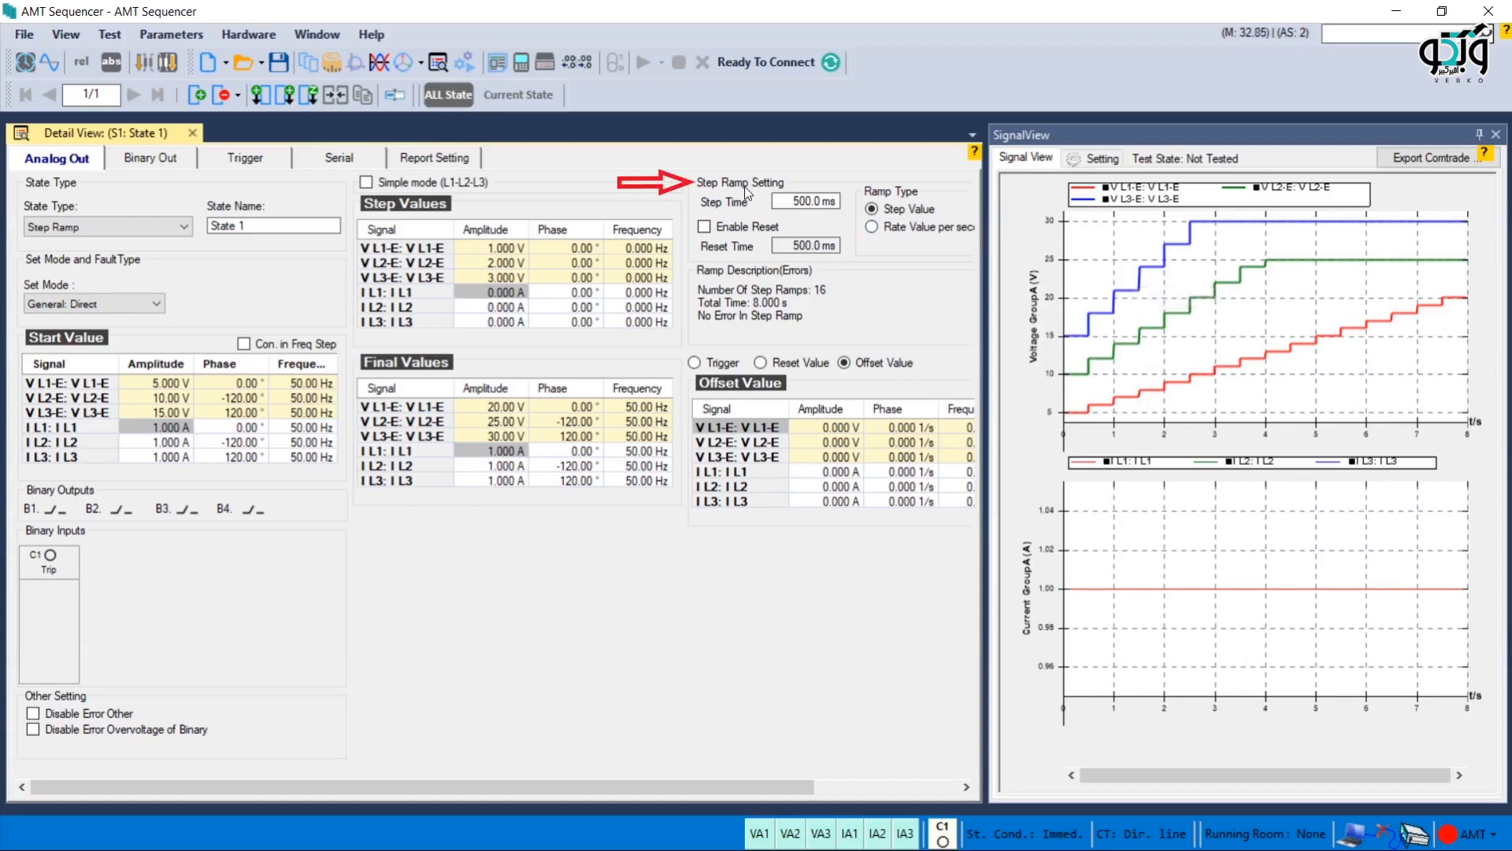
# Try the step ramp's reset option with a 500 ms reset time and switch the option off again
pyautogui.doubleClick(805, 206)
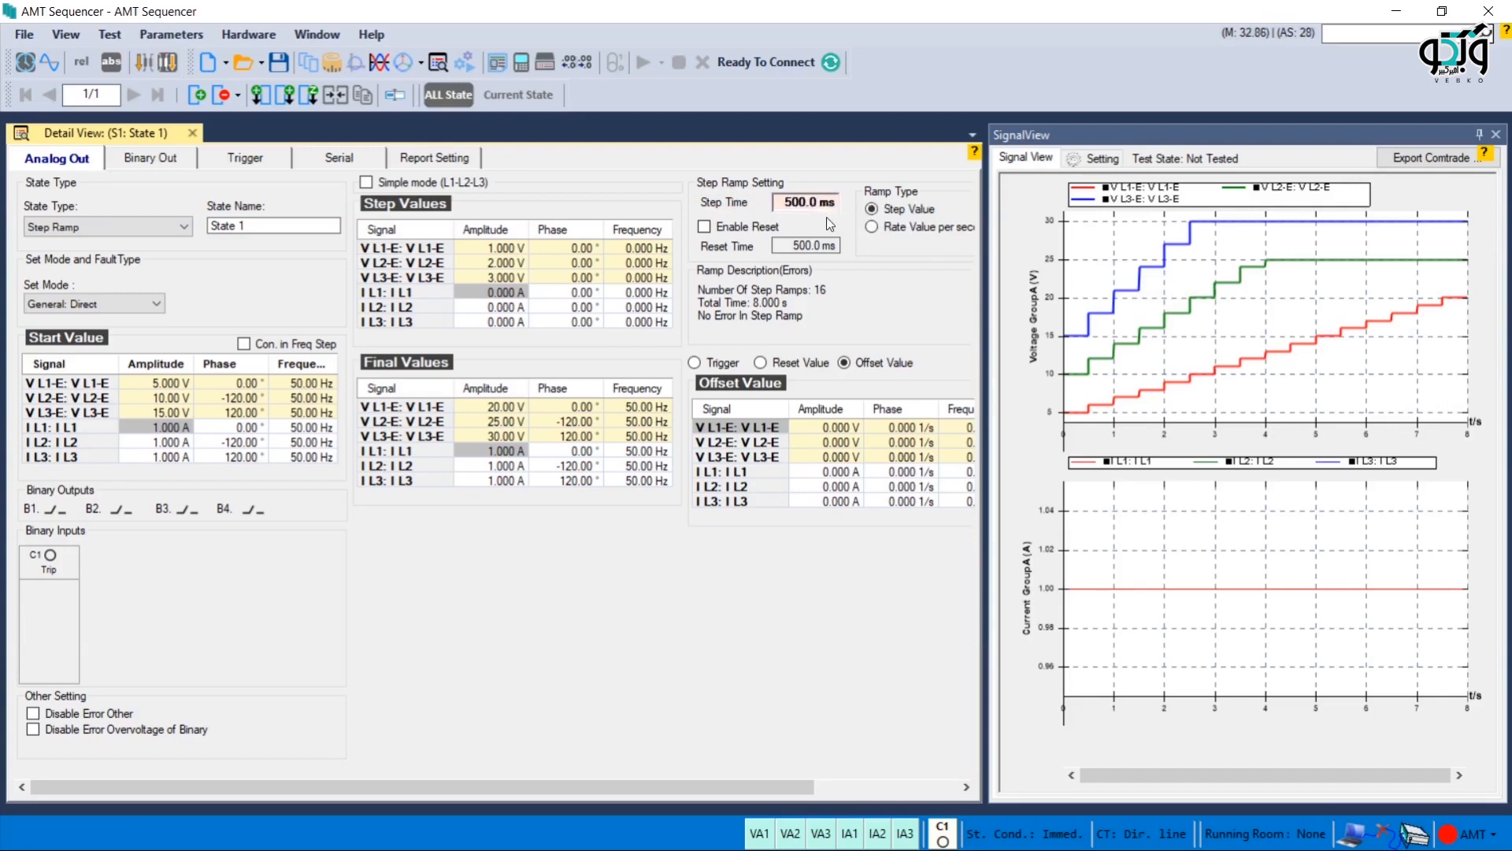
pyautogui.click(705, 229)
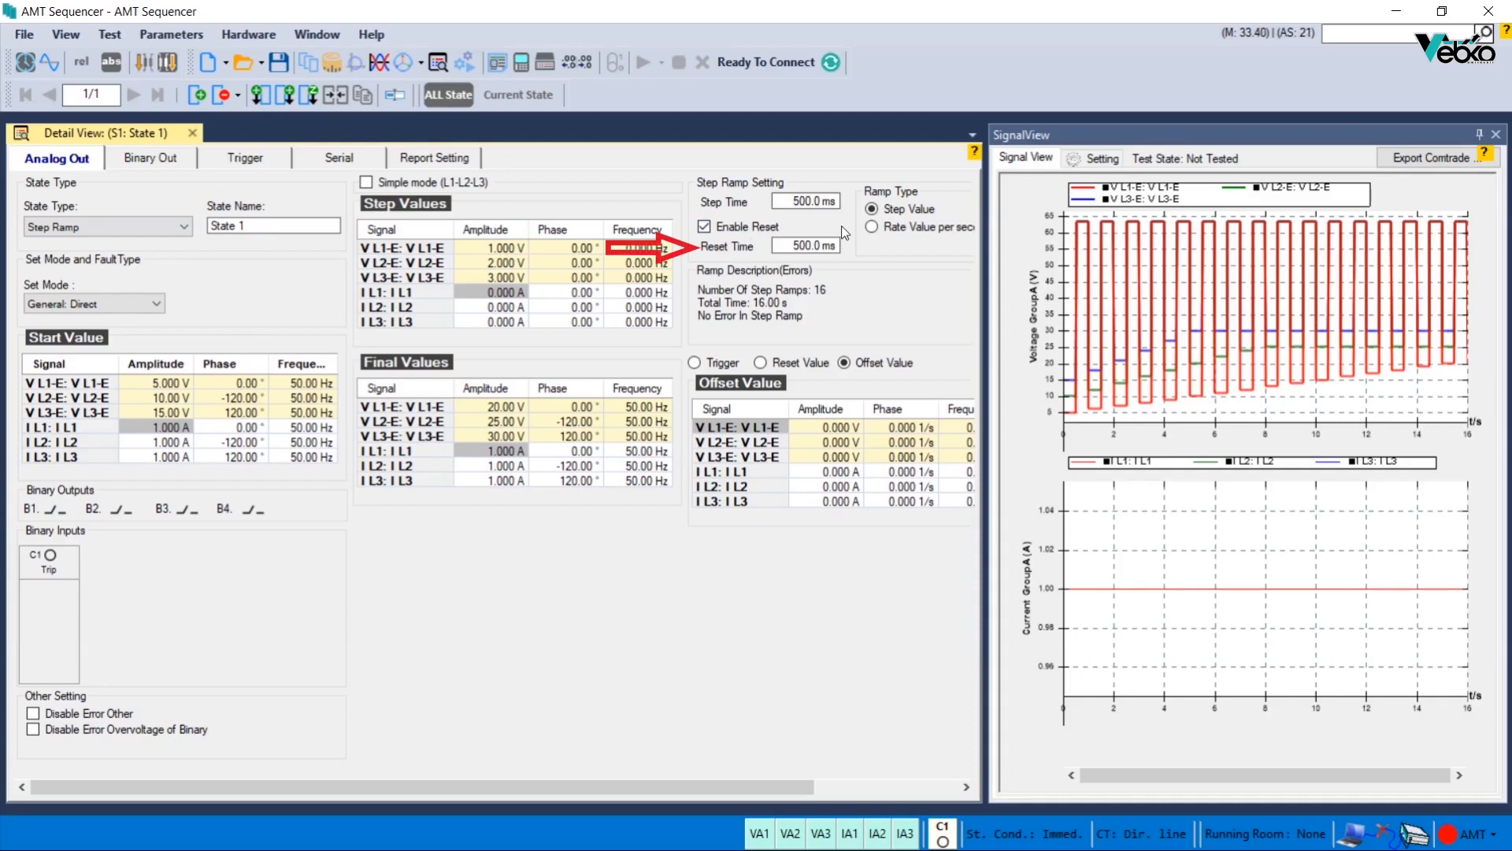
pyautogui.doubleClick(830, 250)
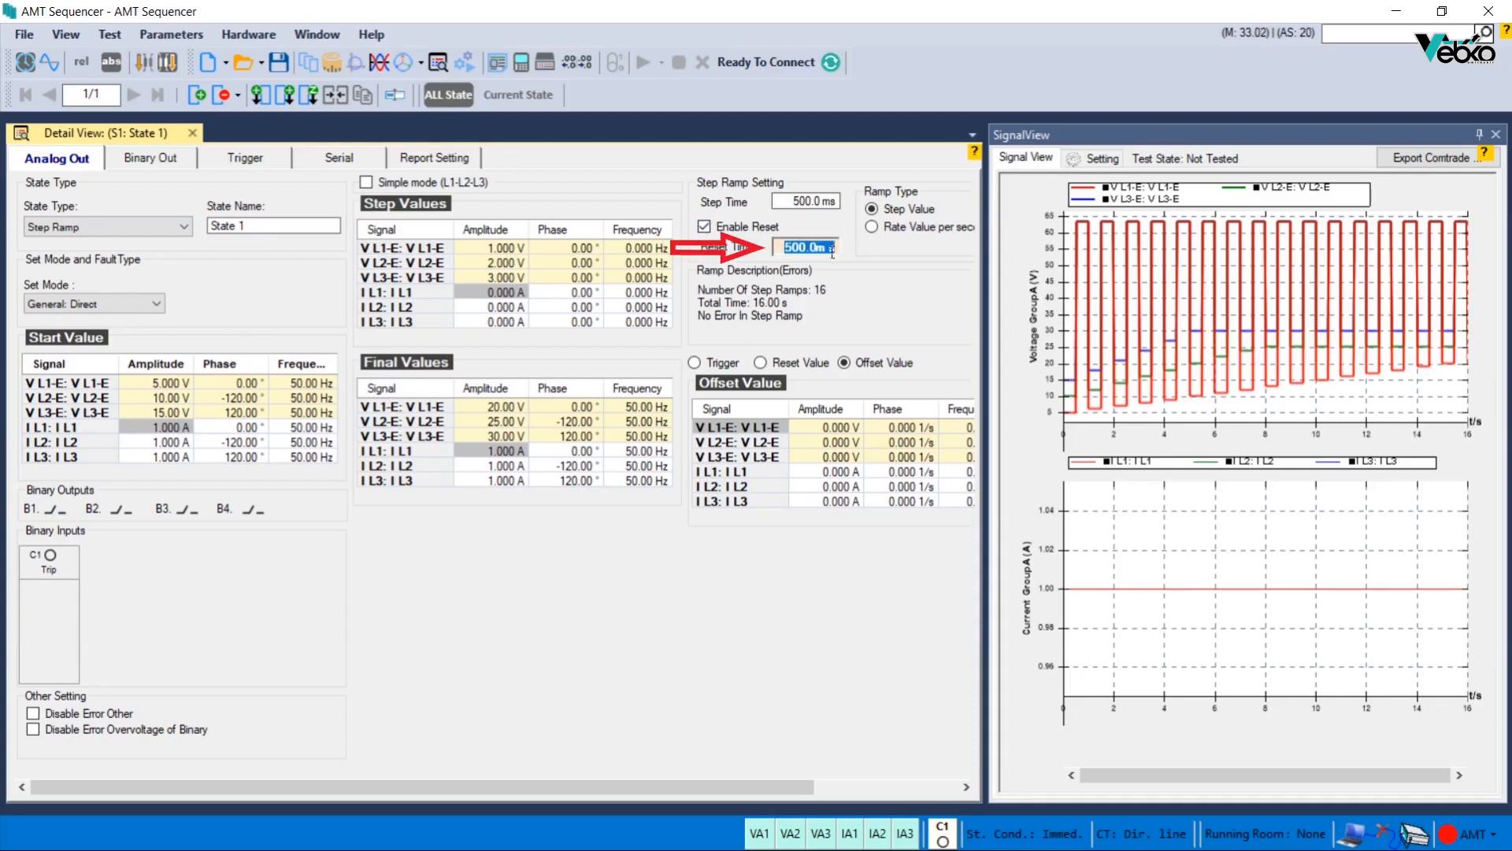
pyautogui.press('Return')
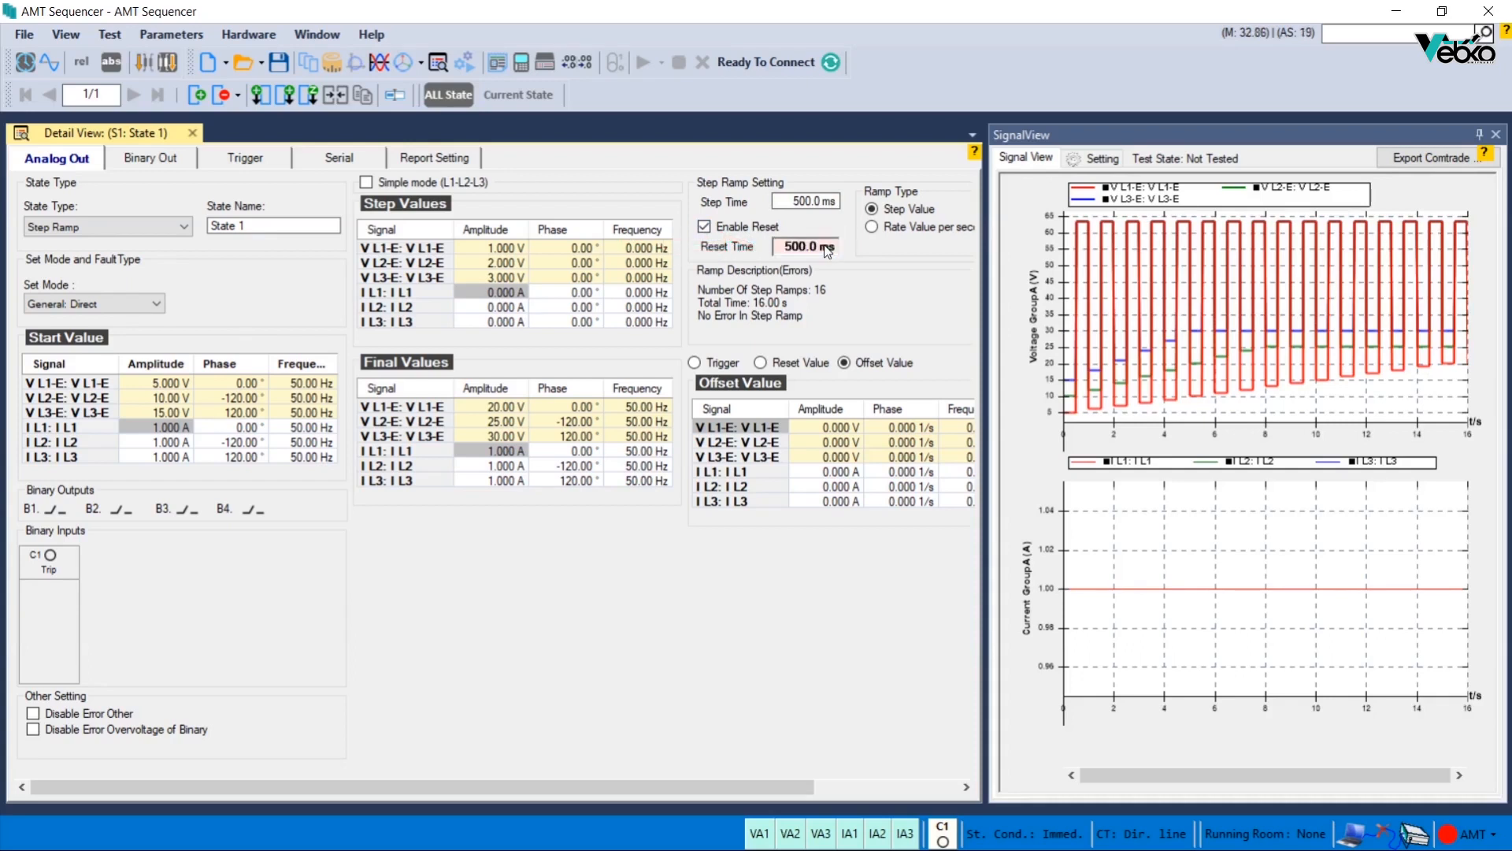
pyautogui.click(707, 228)
pyautogui.click(704, 226)
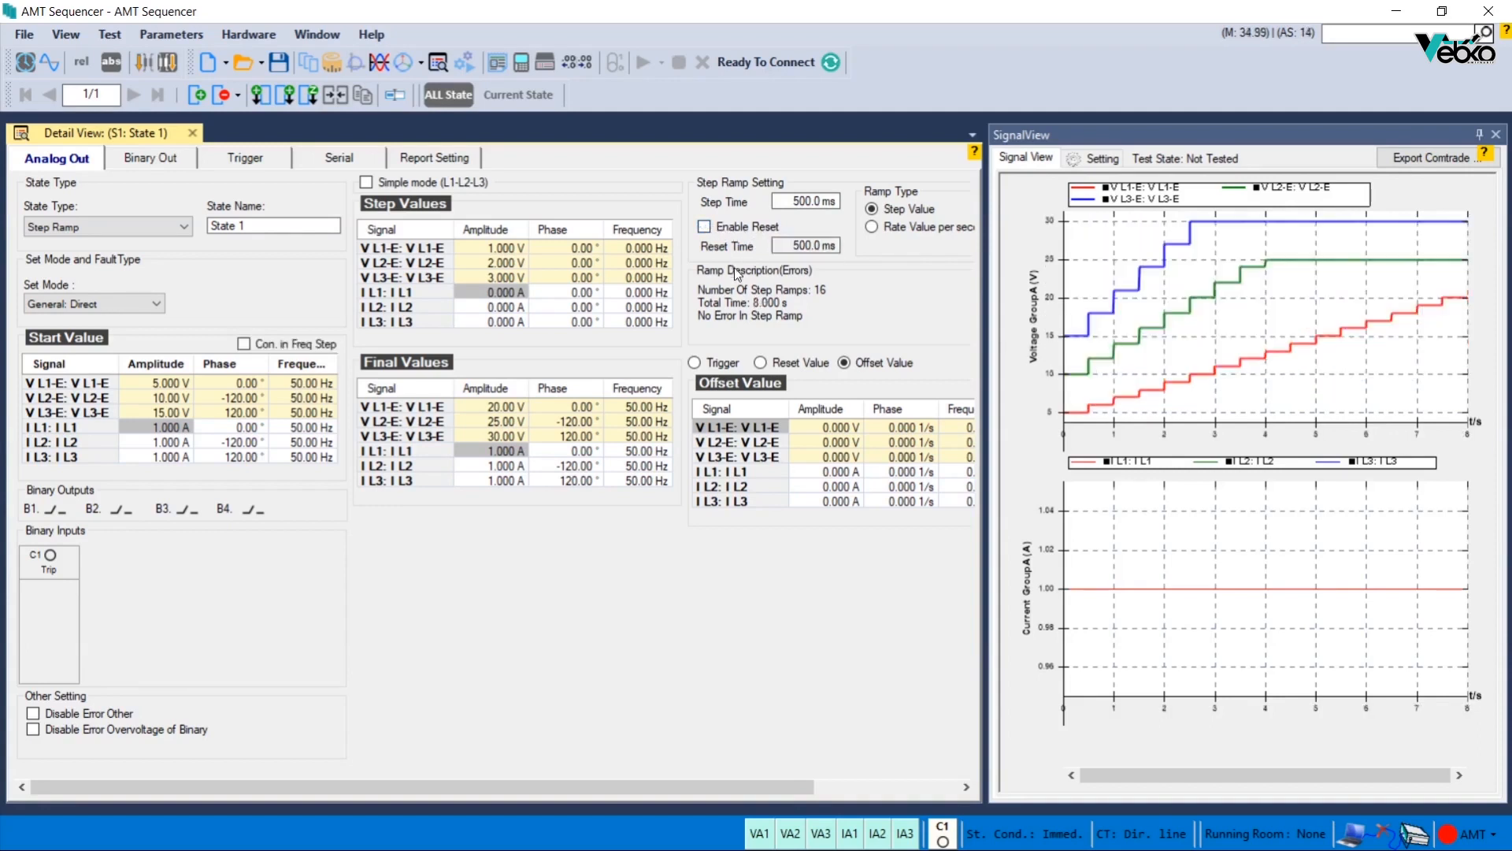
# Display the Reset Values table and set the ramp type to Rate Value per second
pyautogui.click(761, 364)
pyautogui.moveTo(788, 786); pyautogui.dragTo(943, 797)
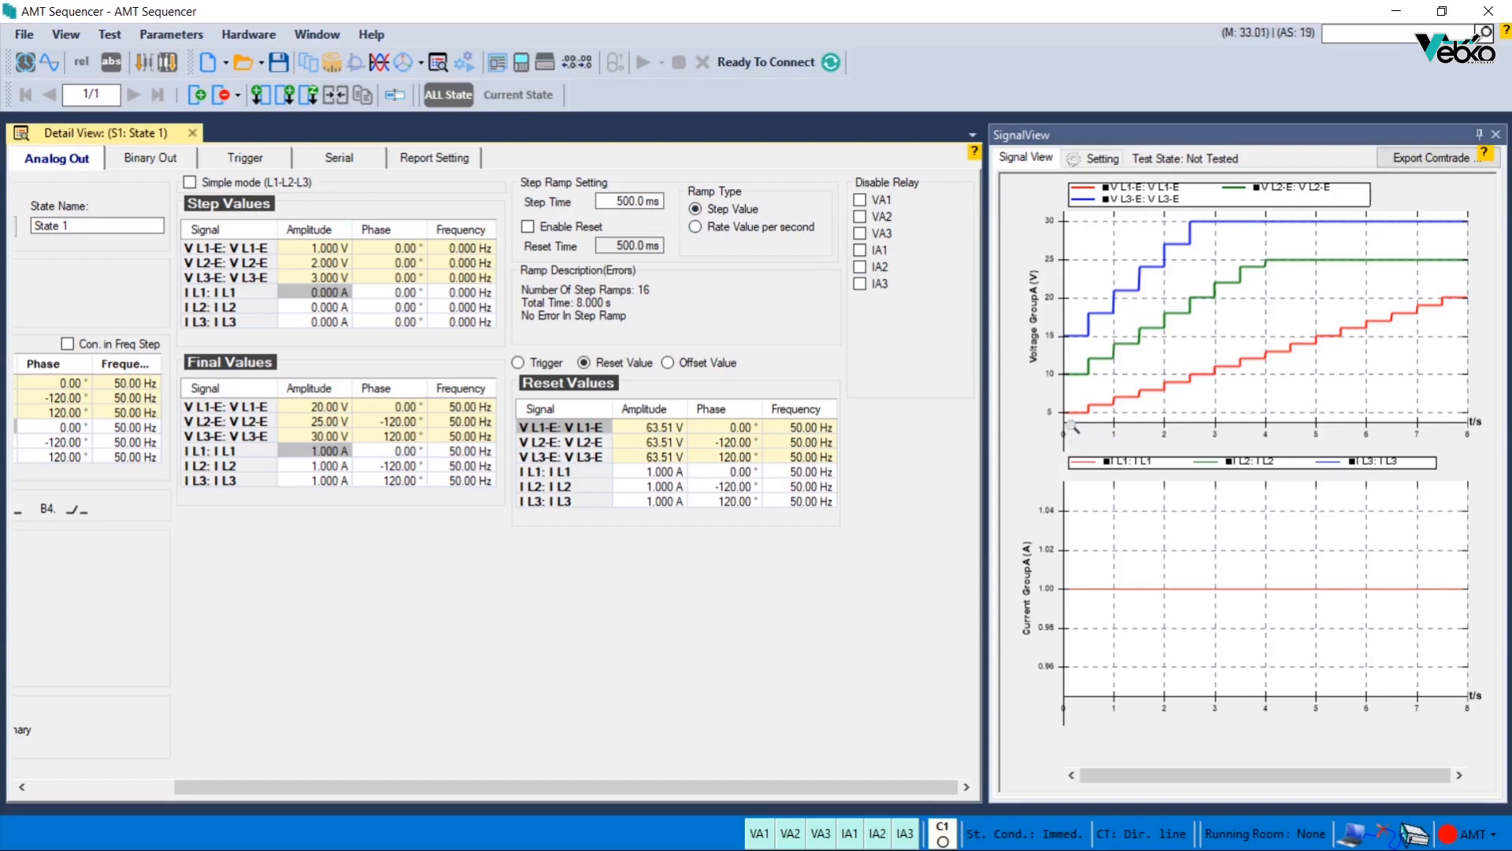
pyautogui.click(695, 228)
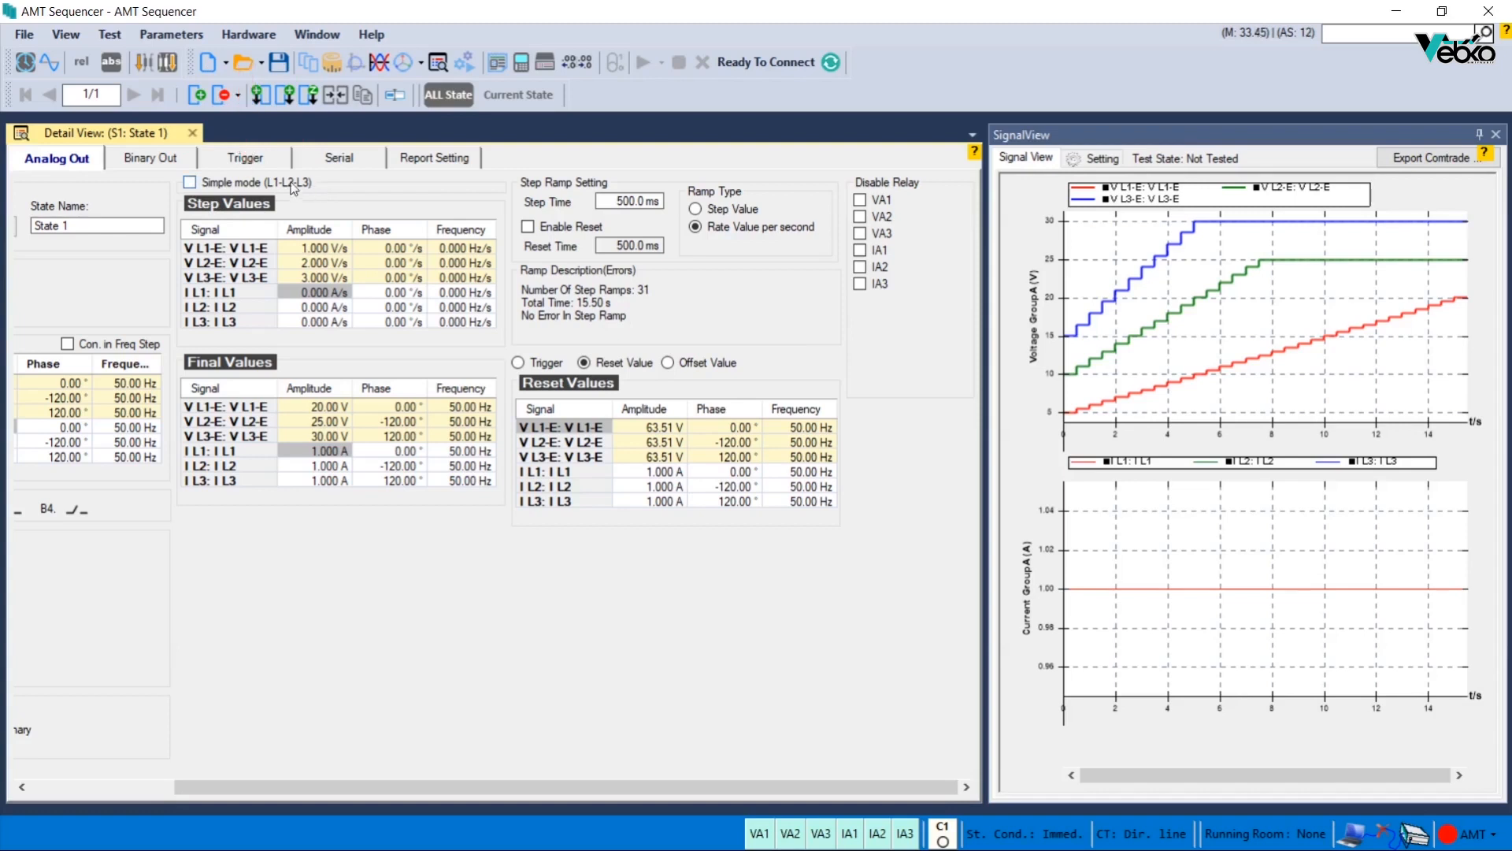
# Ramp the voltage on Amplitude in simple mode with step and final values of 0 V, and switch simple mode off
pyautogui.click(191, 182)
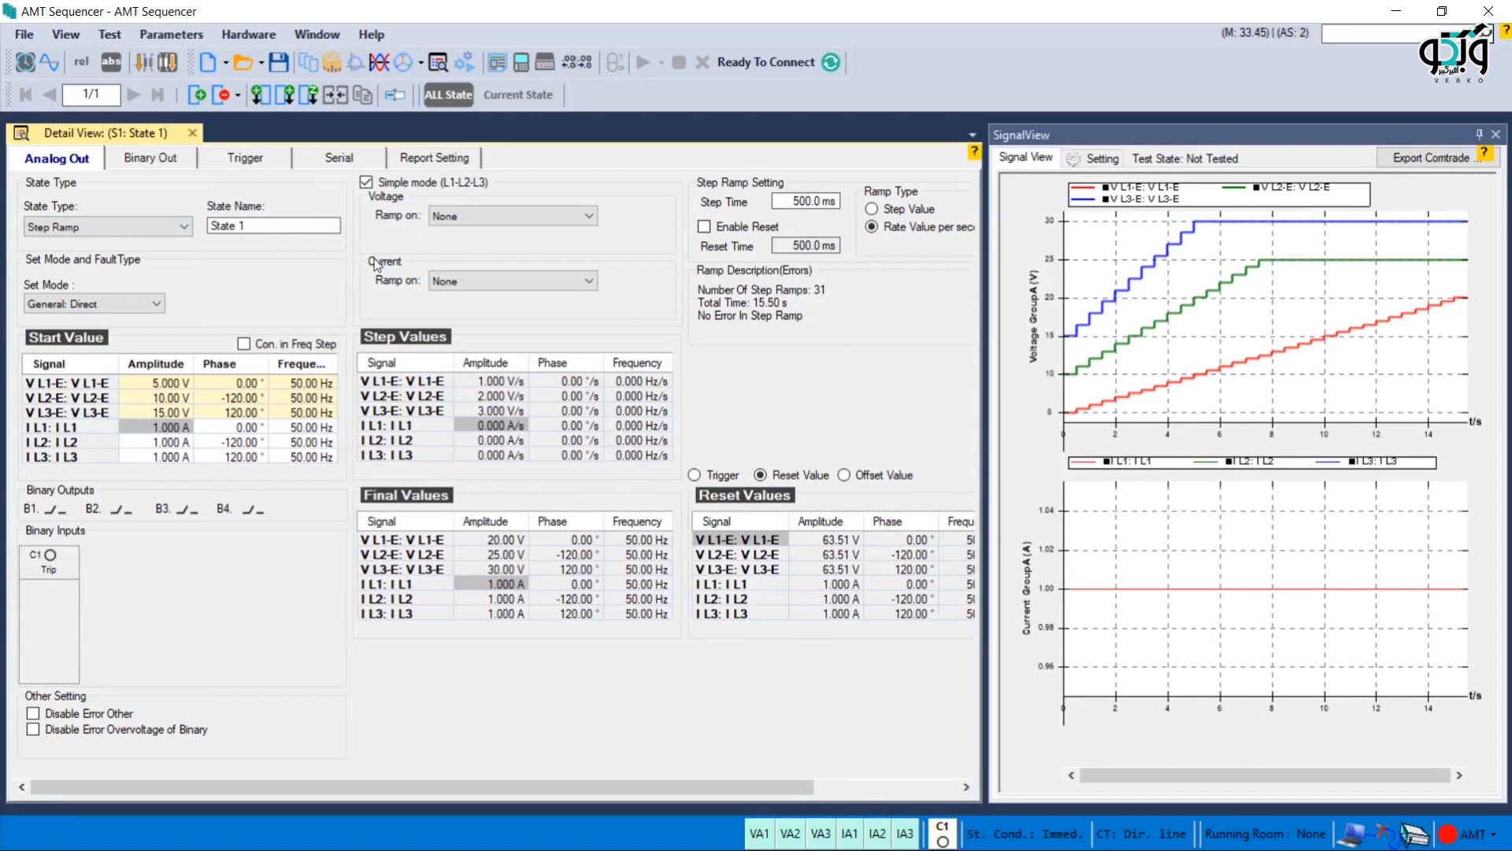
pyautogui.click(592, 214)
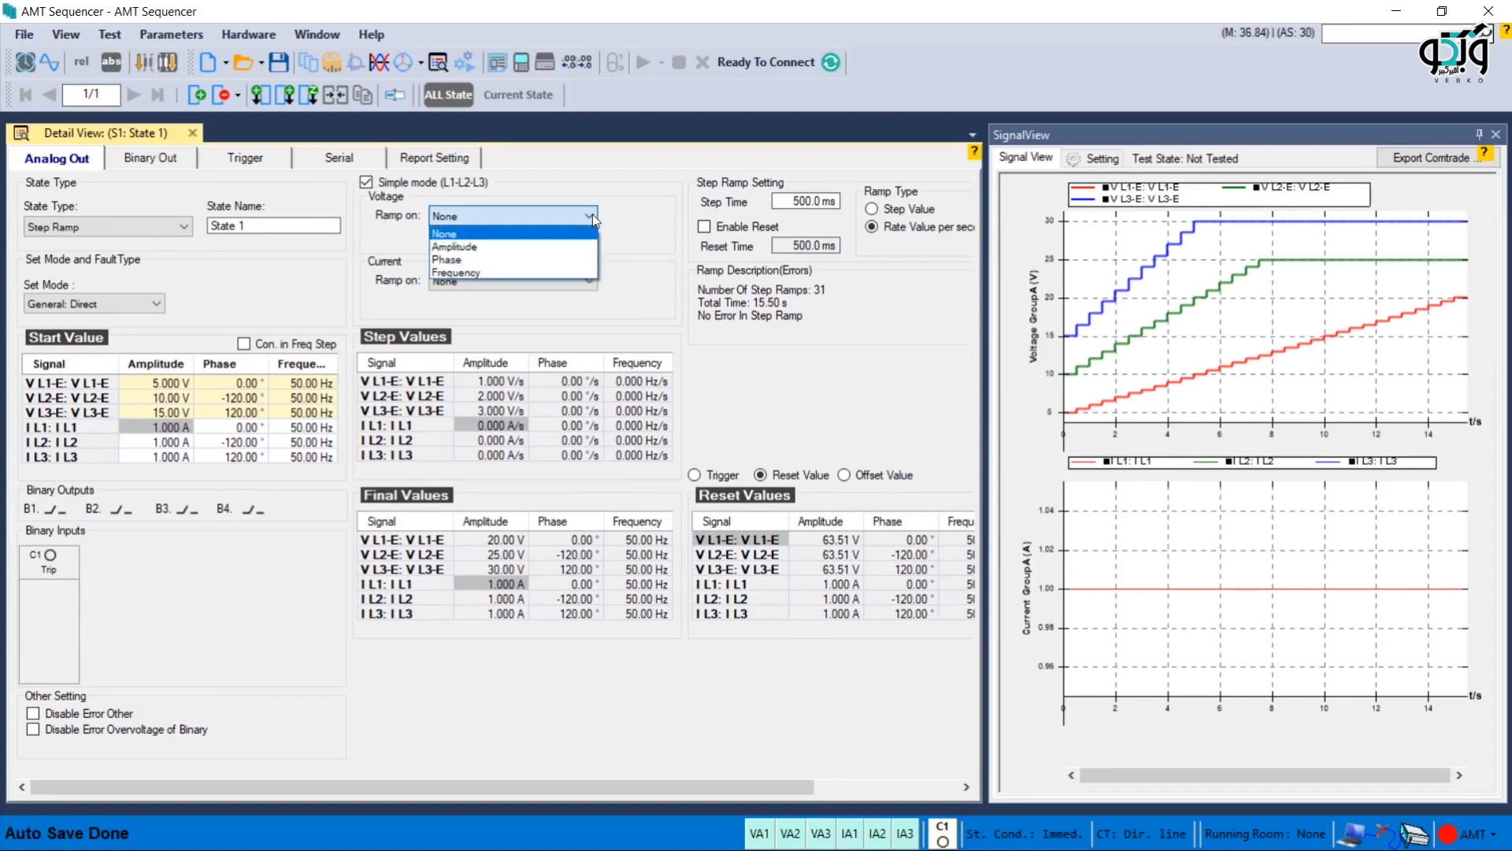
pyautogui.click(566, 248)
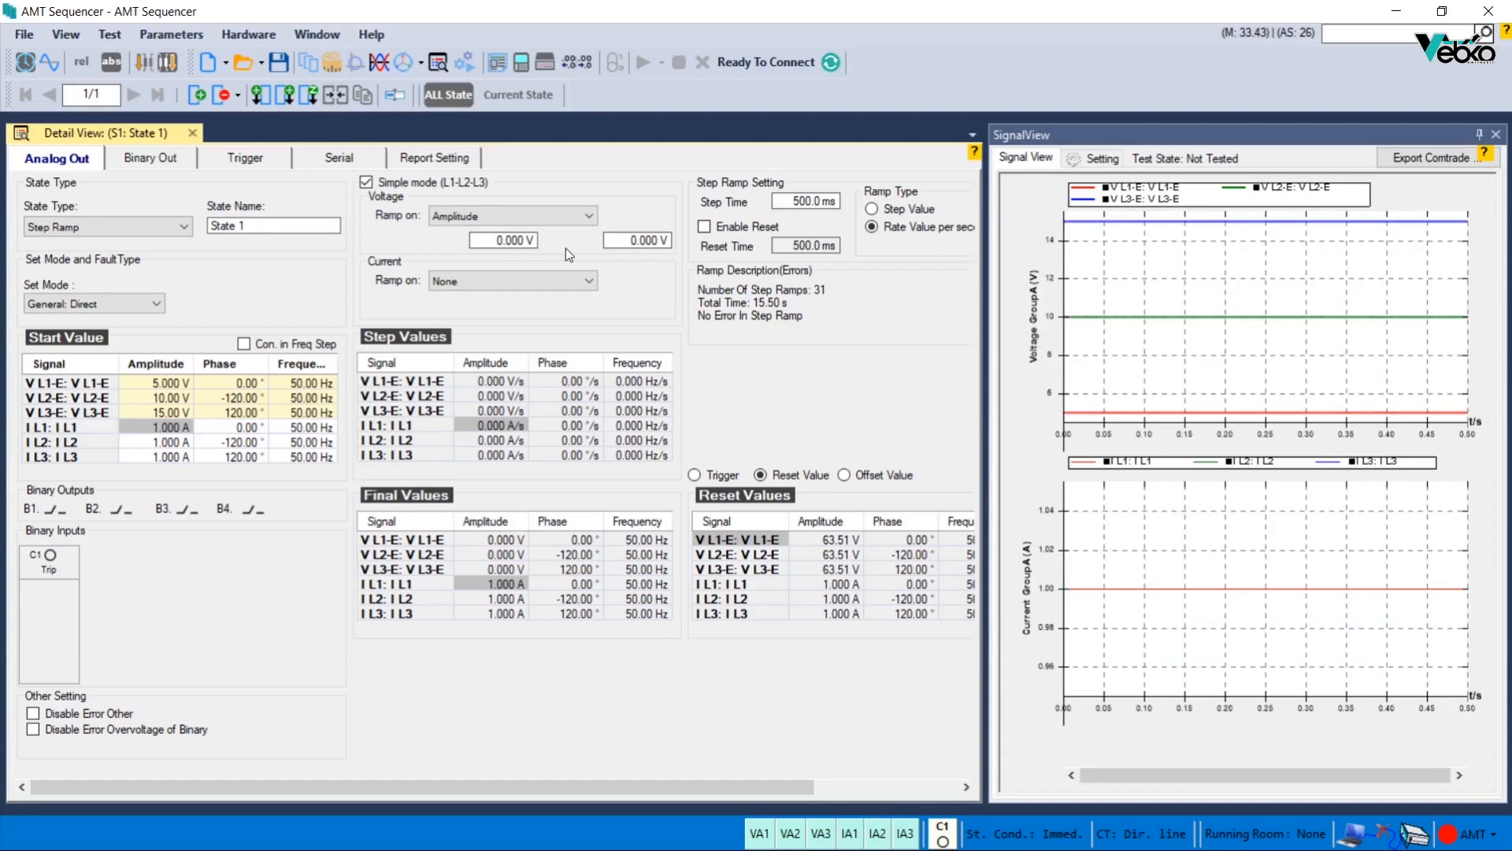
pyautogui.click(512, 241)
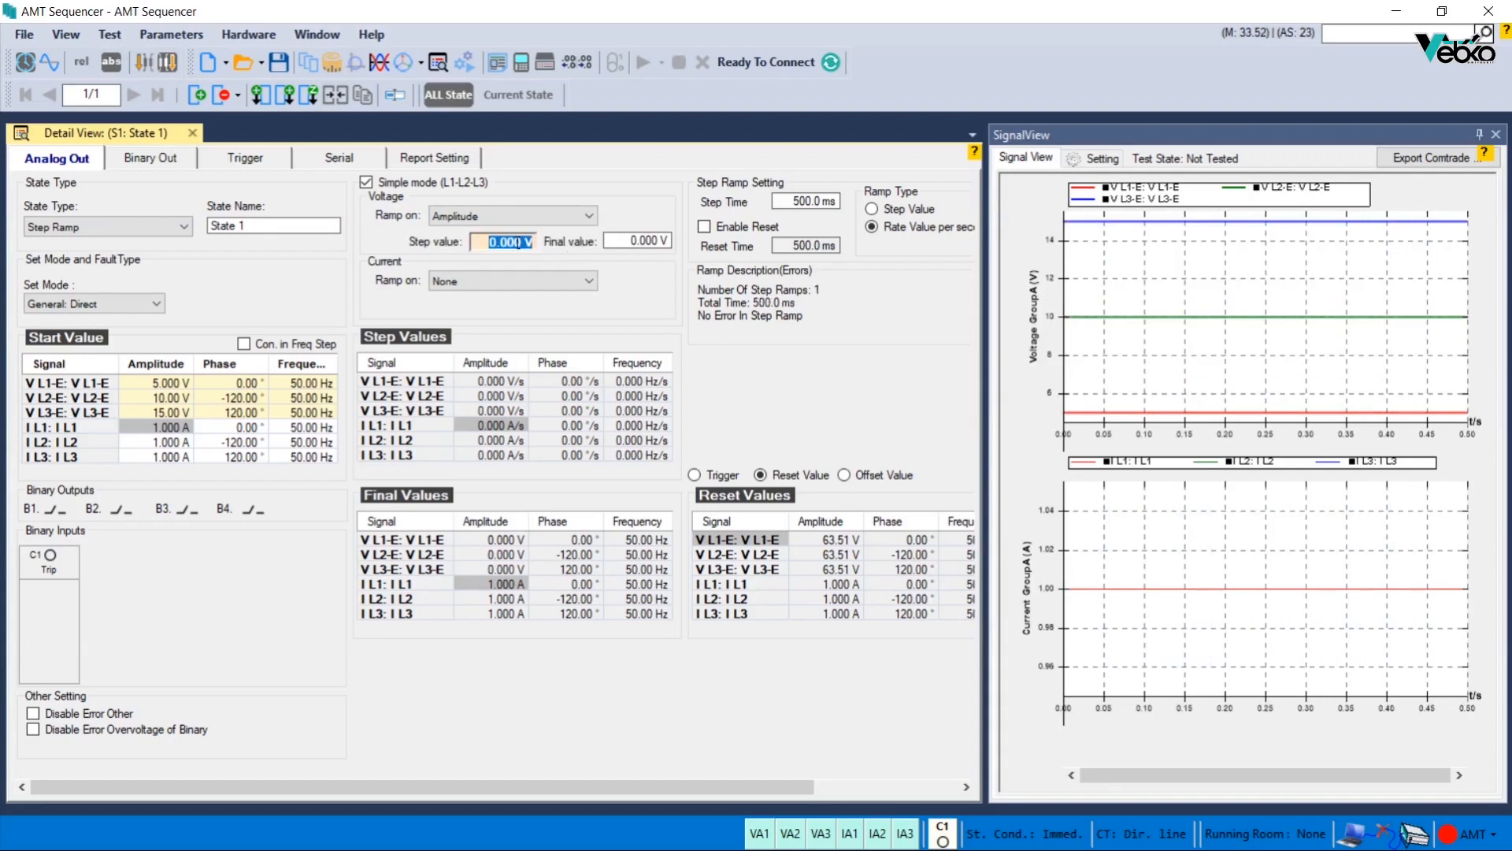
pyautogui.click(629, 242)
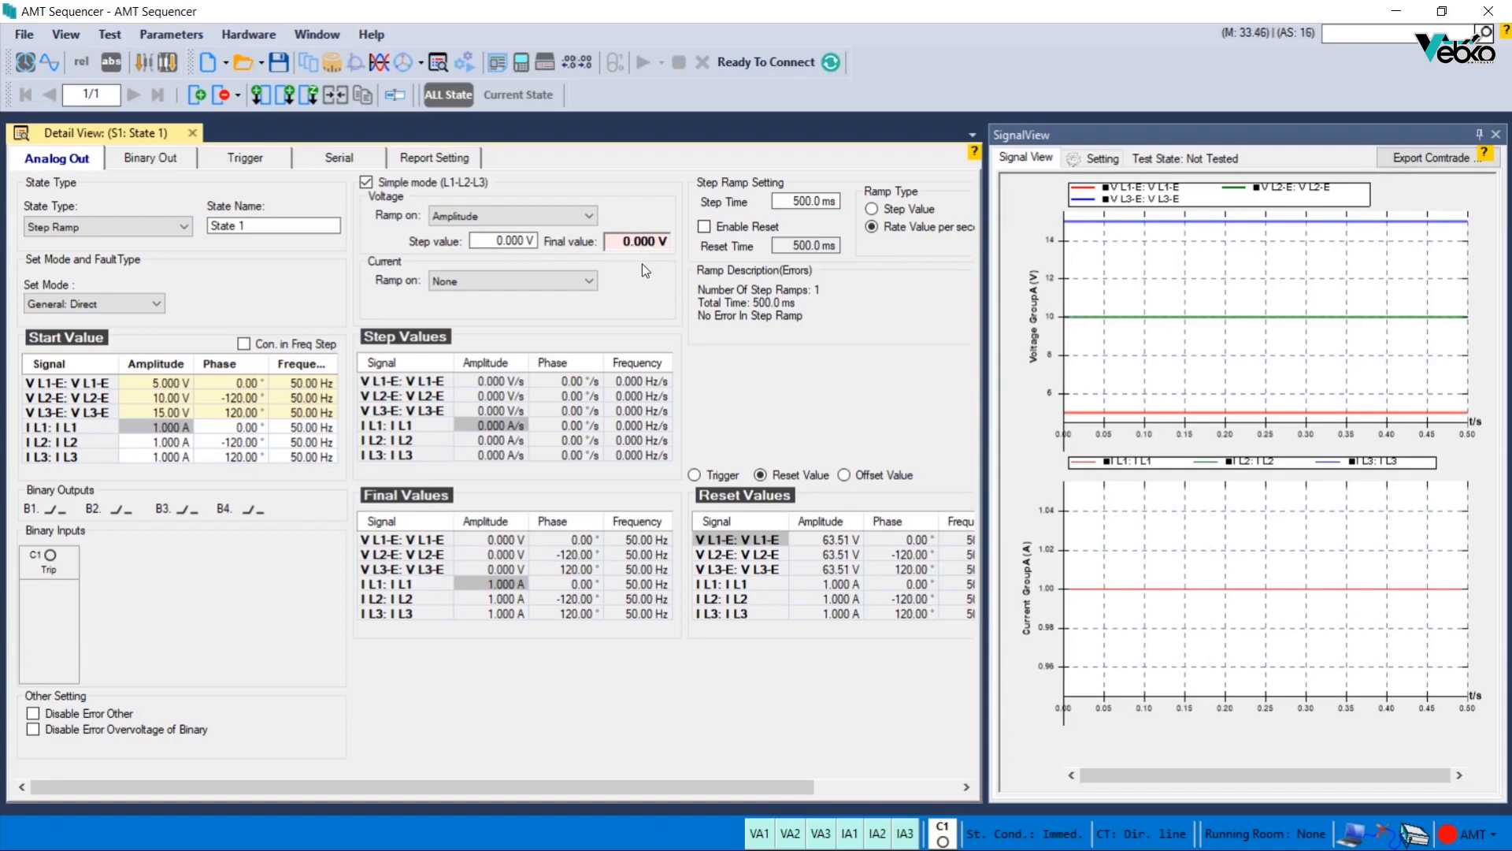
pyautogui.click(365, 183)
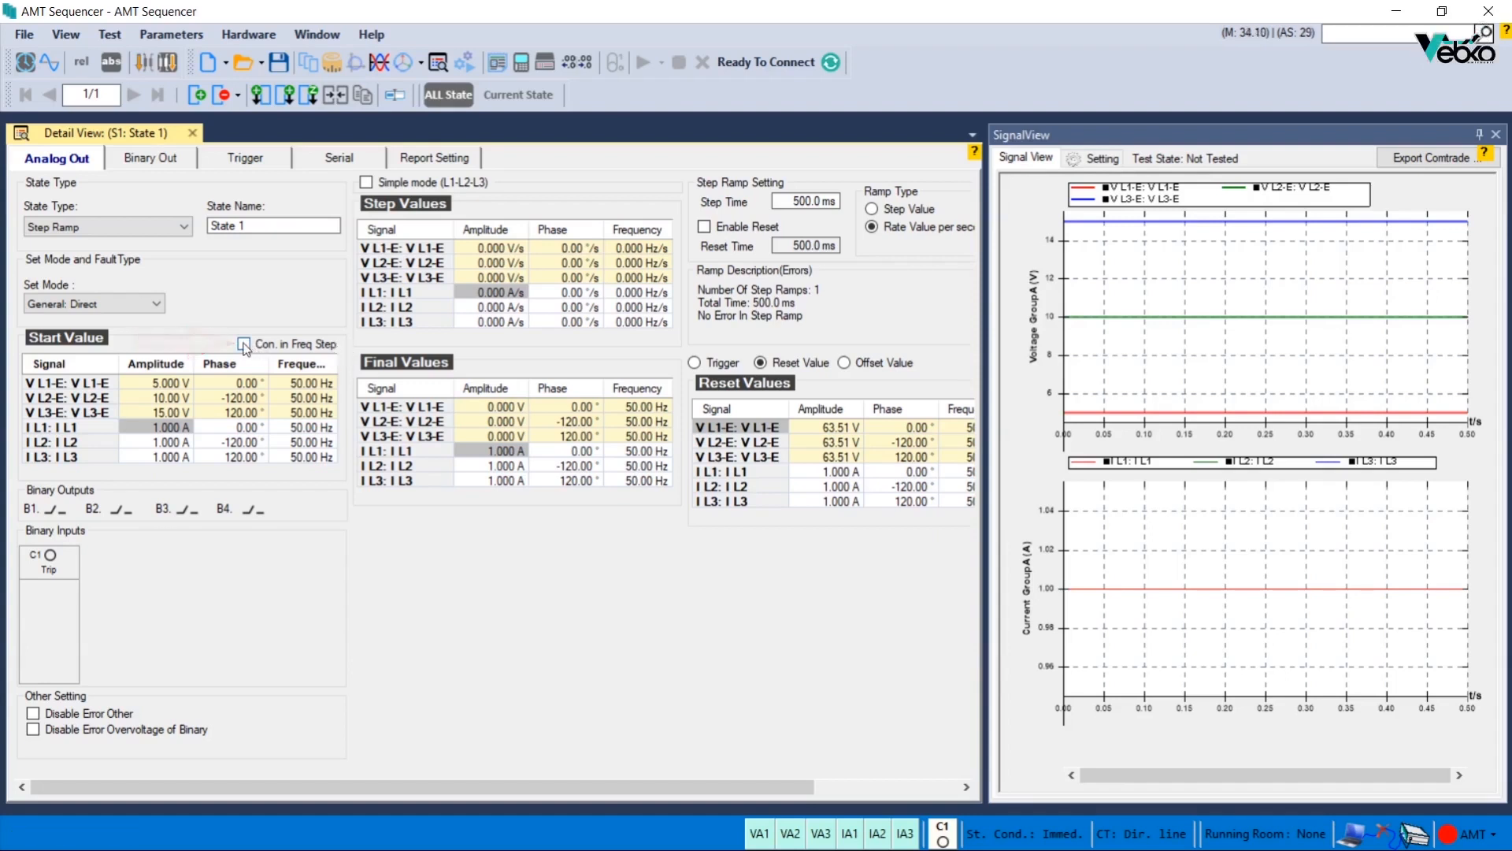
# Set the start frequency to 2 Hz and the frequency step rate to 3 Hz/s for all signals
pyautogui.click(297, 386)
pyautogui.write('2')
pyautogui.press('Return')
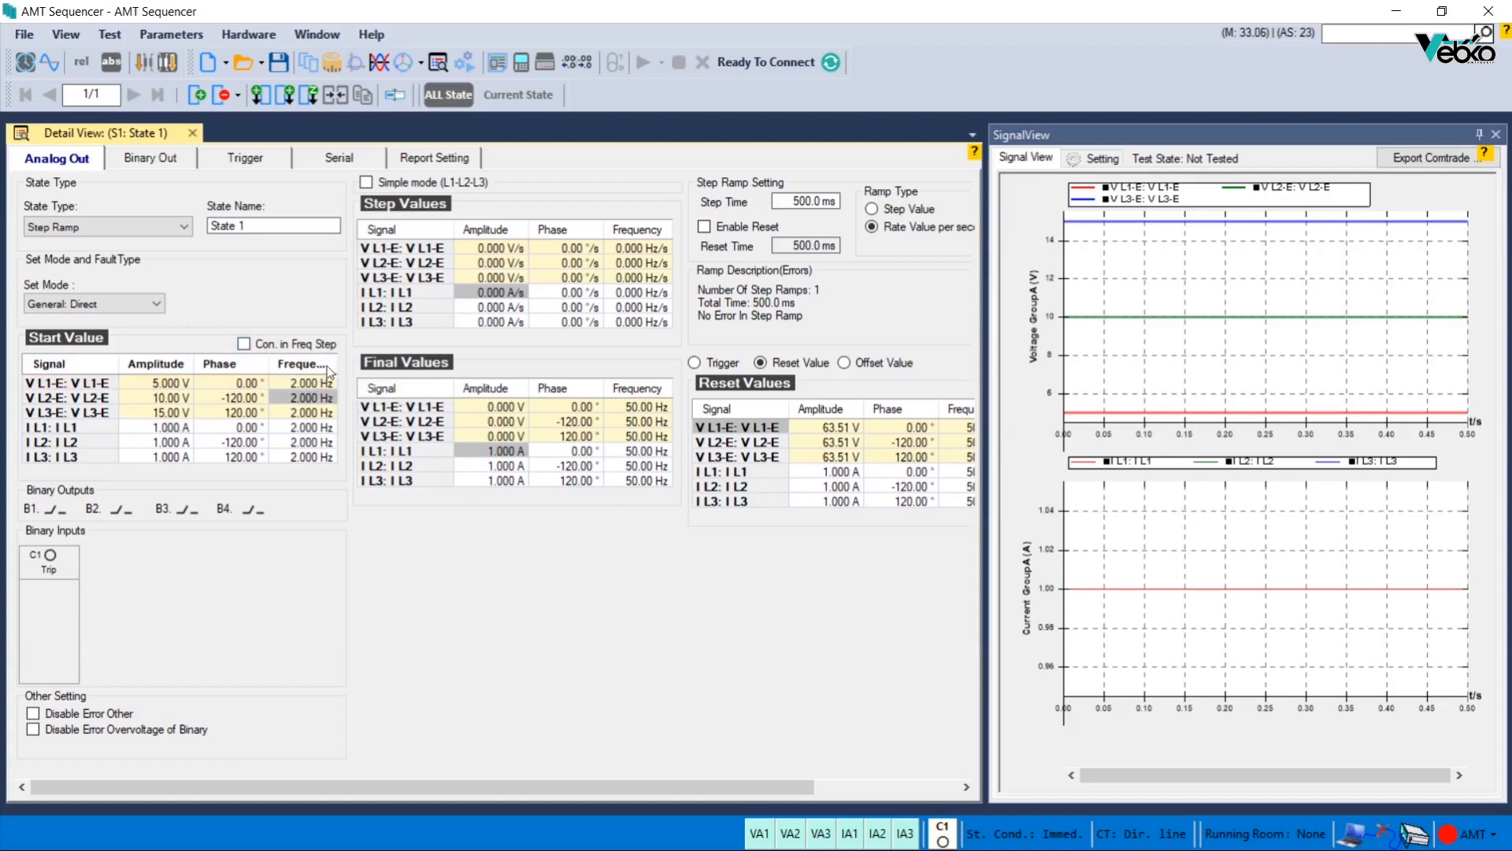
pyautogui.click(622, 251)
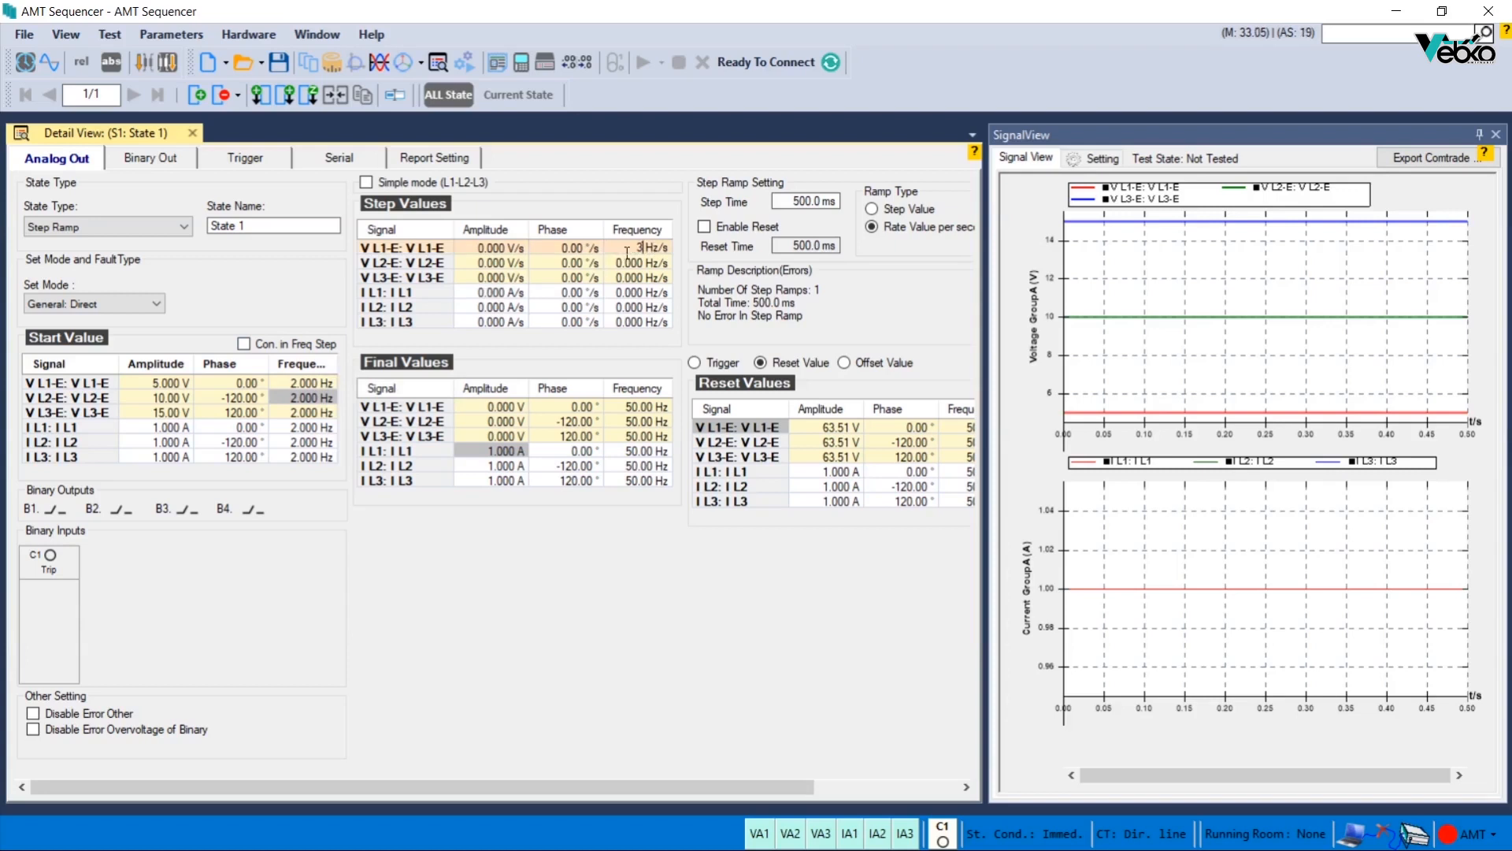
pyautogui.write('3')
pyautogui.press('Return')
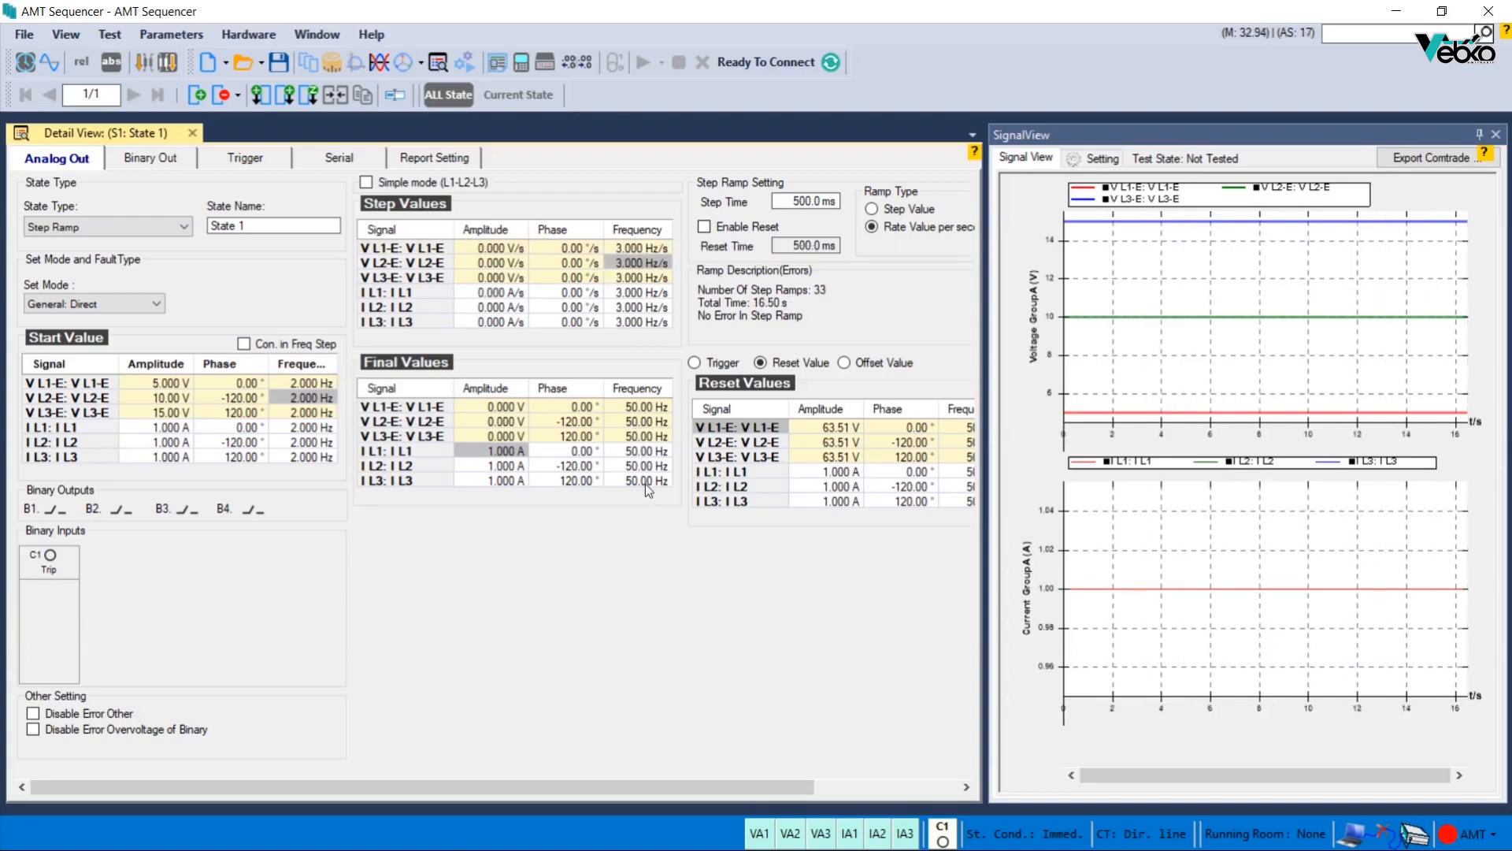
# Display the signals as instantaneous waveforms and enable Con. in Freq Step for the start values
pyautogui.click(1093, 158)
pyautogui.click(1445, 260)
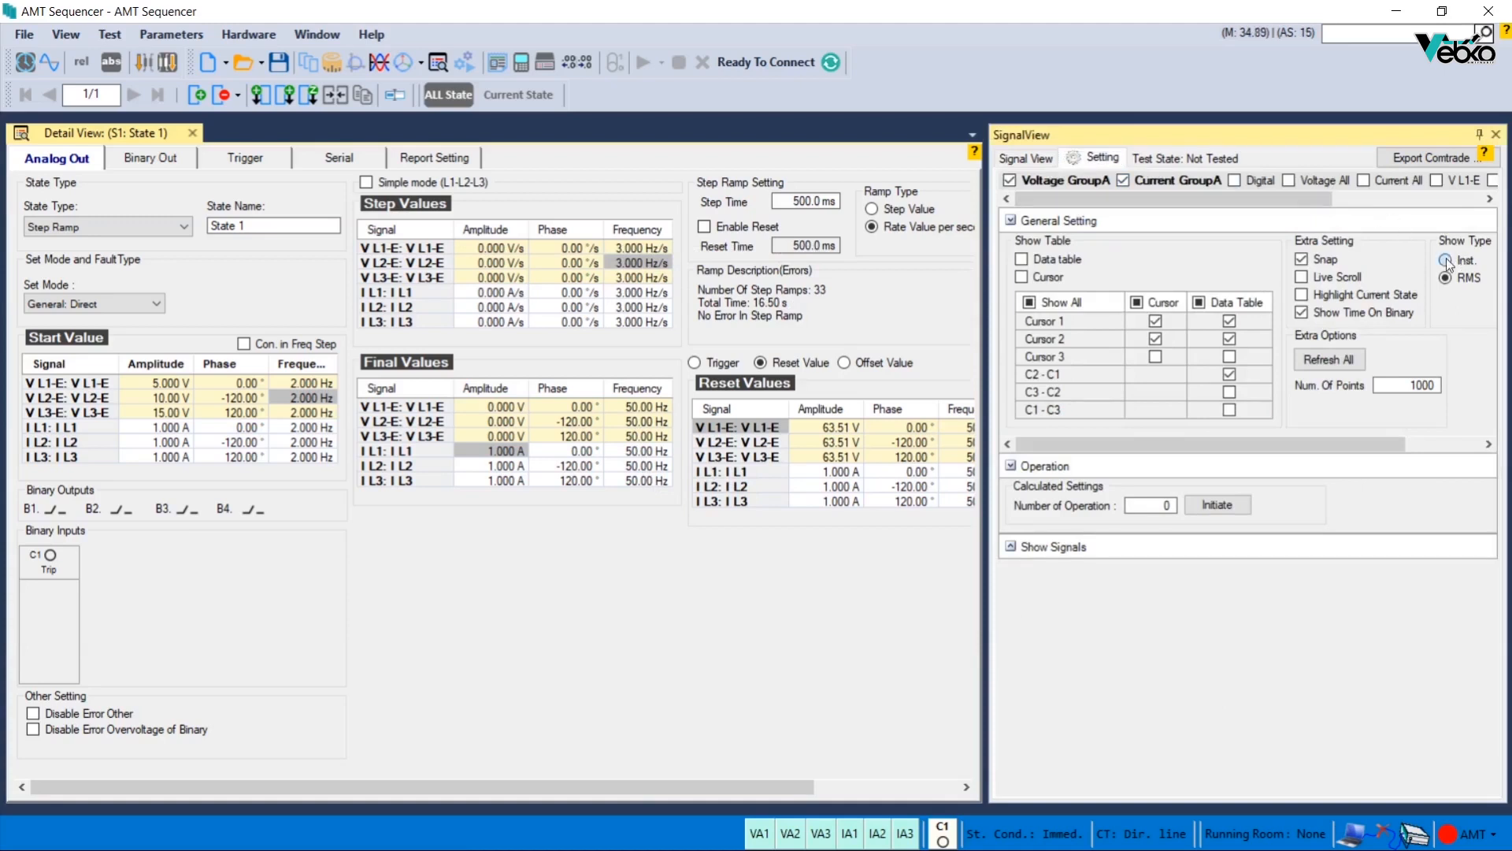
pyautogui.click(1028, 160)
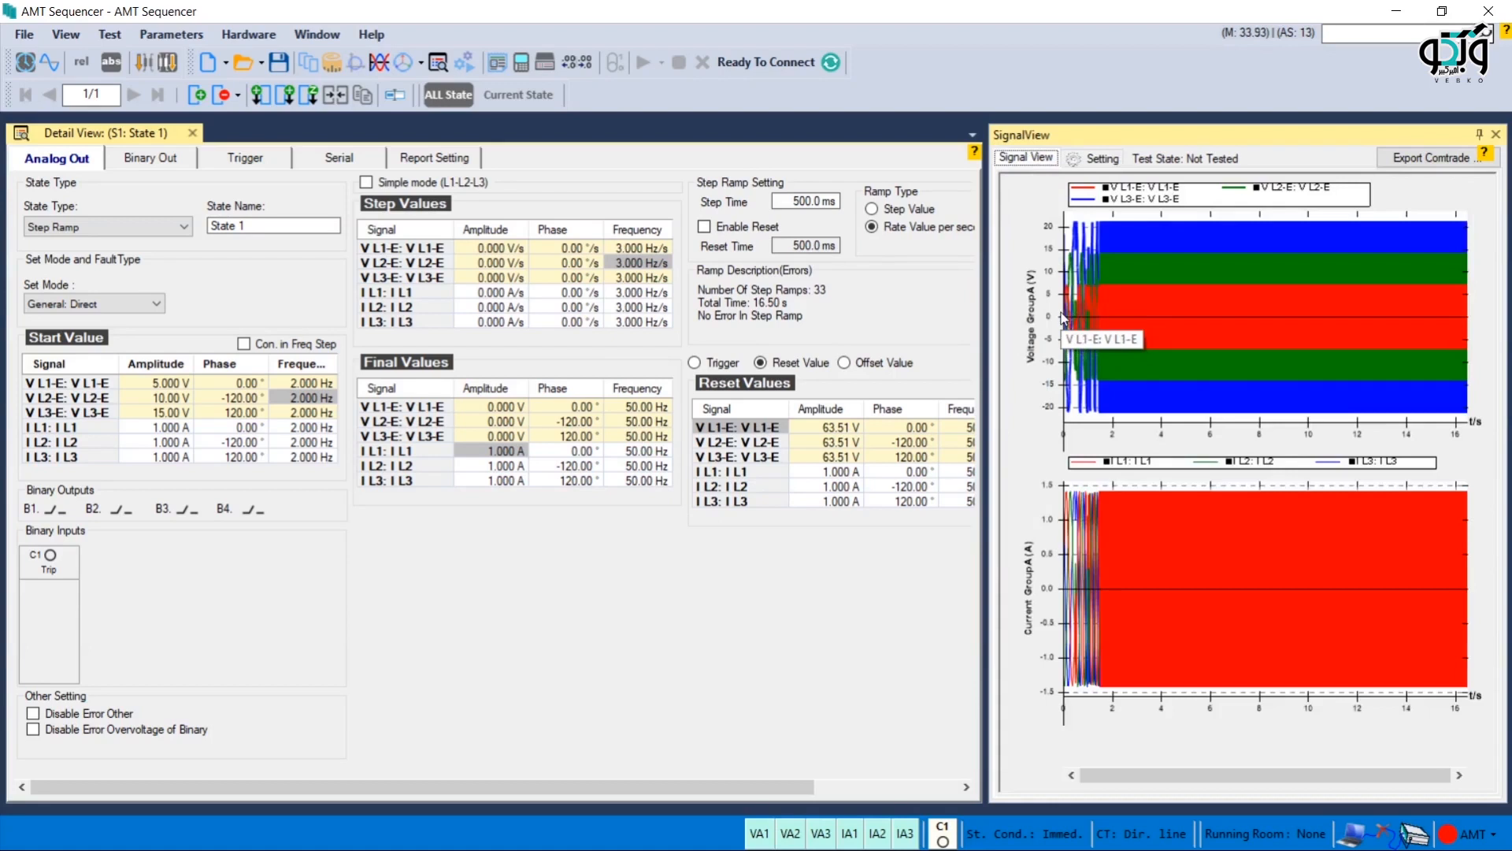
pyautogui.scroll(1, 1074, 319)
pyautogui.scroll(4, 1076, 317)
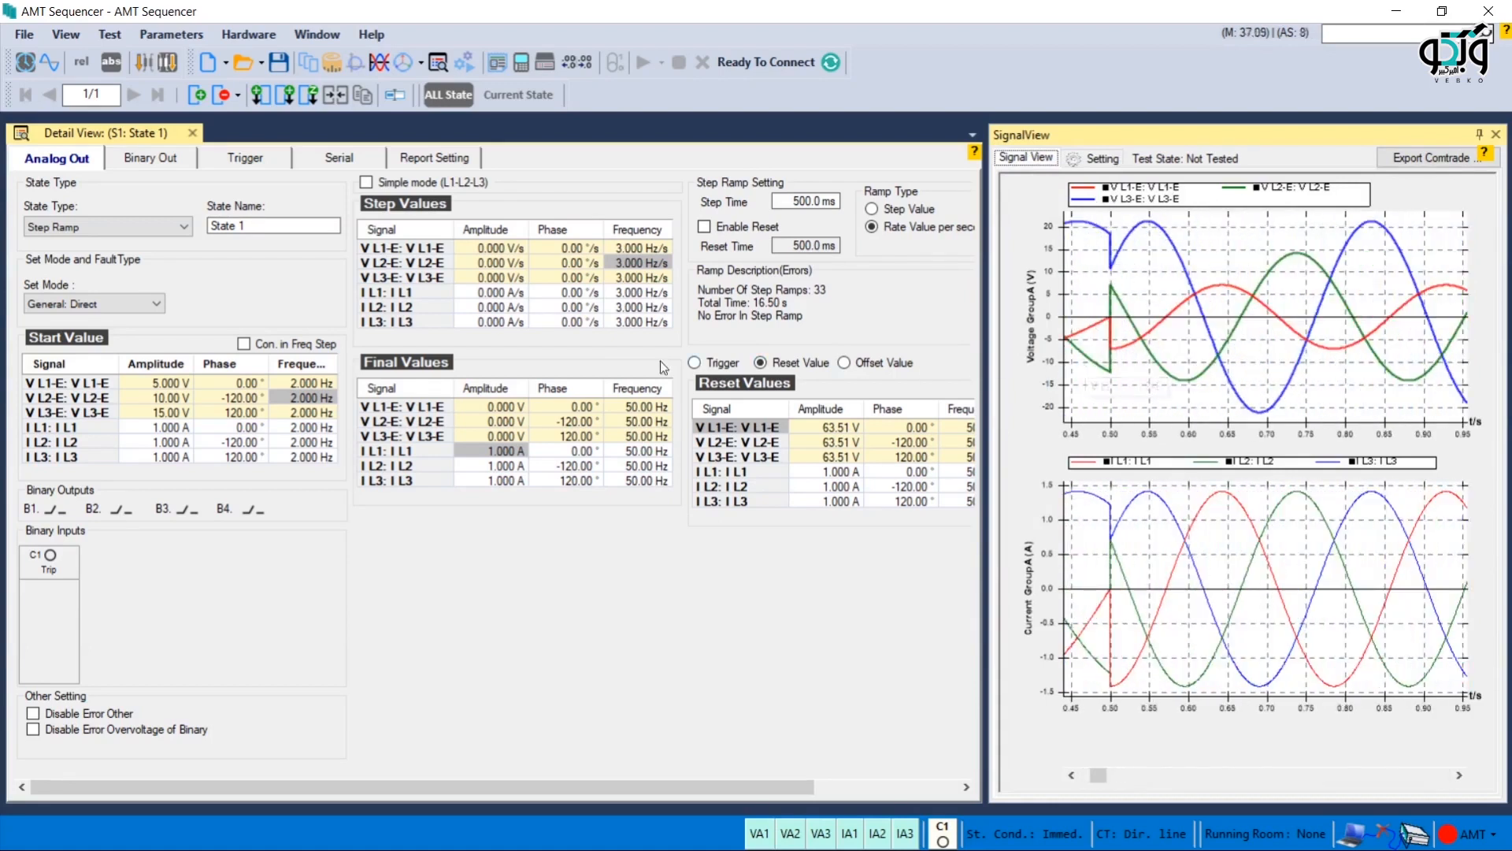
pyautogui.click(244, 344)
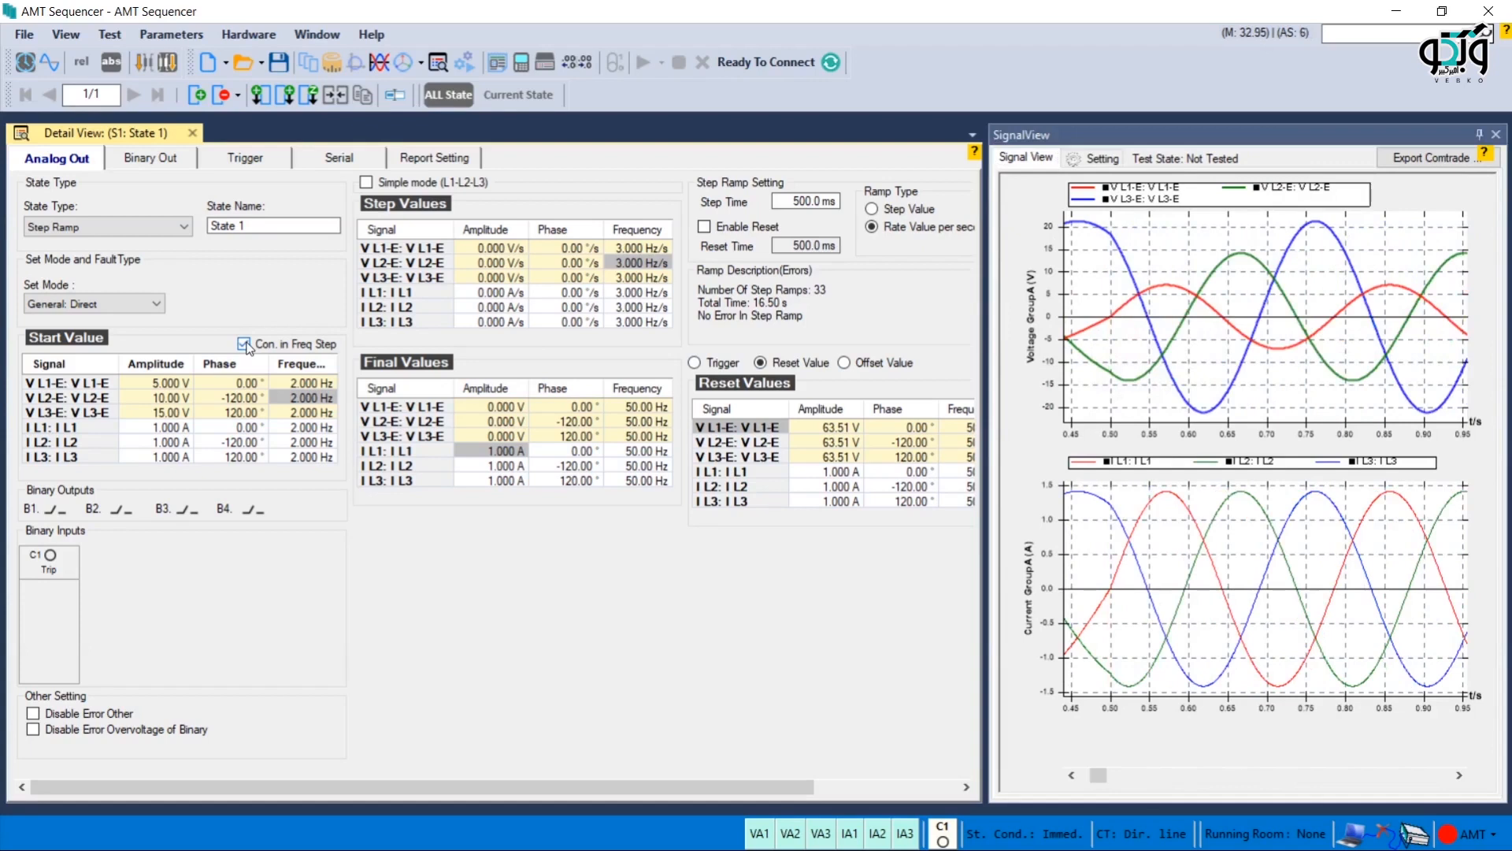